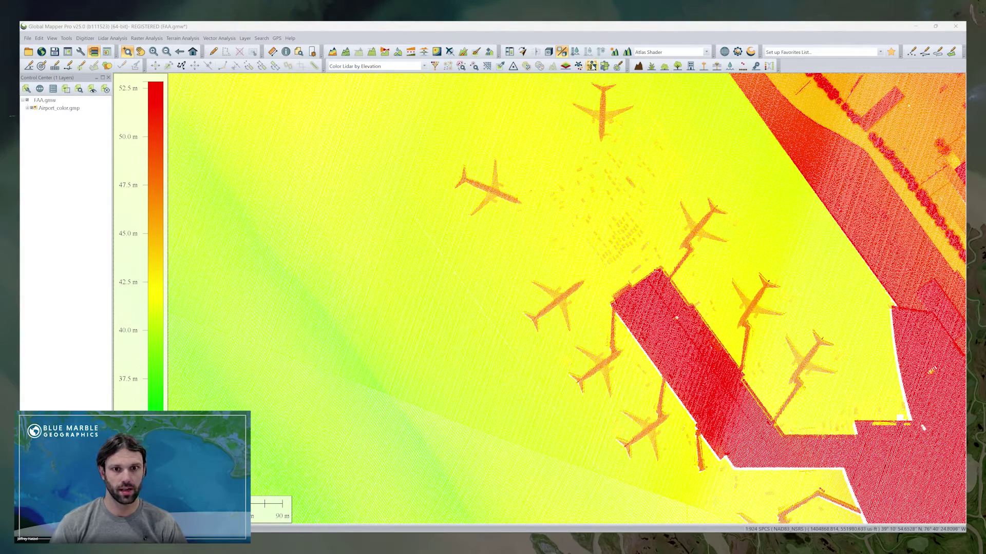
Open the Automatic Point Cloud Analysis panel for the Airport lidar layer.
click(591, 65)
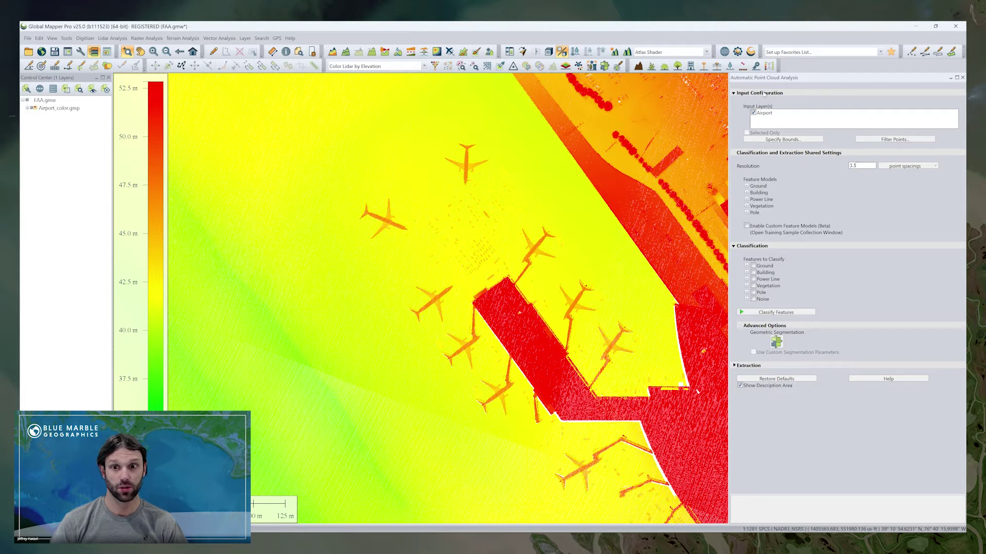
Collapse Input Configuration and check Ground under Features to Classify.
click(734, 94)
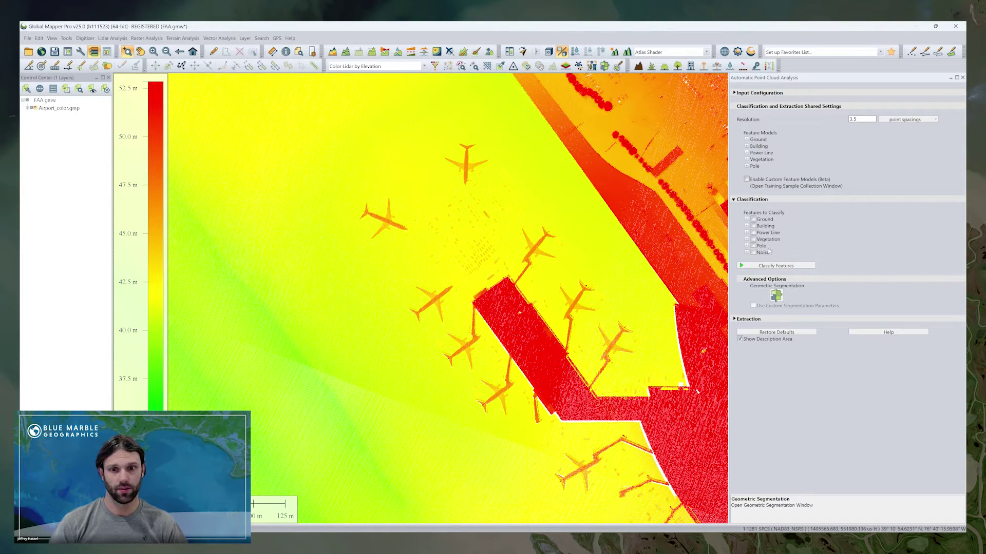
click(747, 220)
Enable Ground classification, keeping Grid MCC as its method.
click(753, 219)
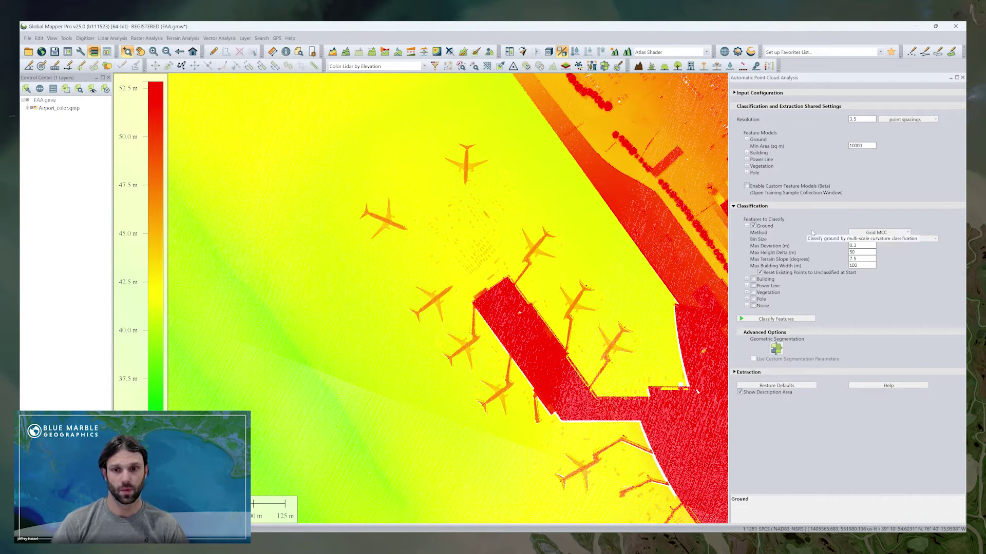
click(907, 233)
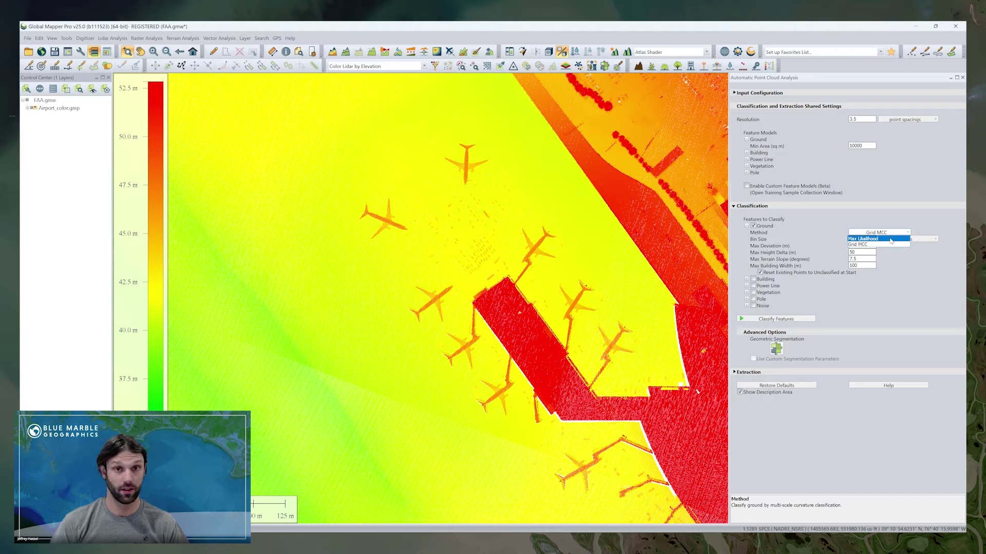
click(928, 225)
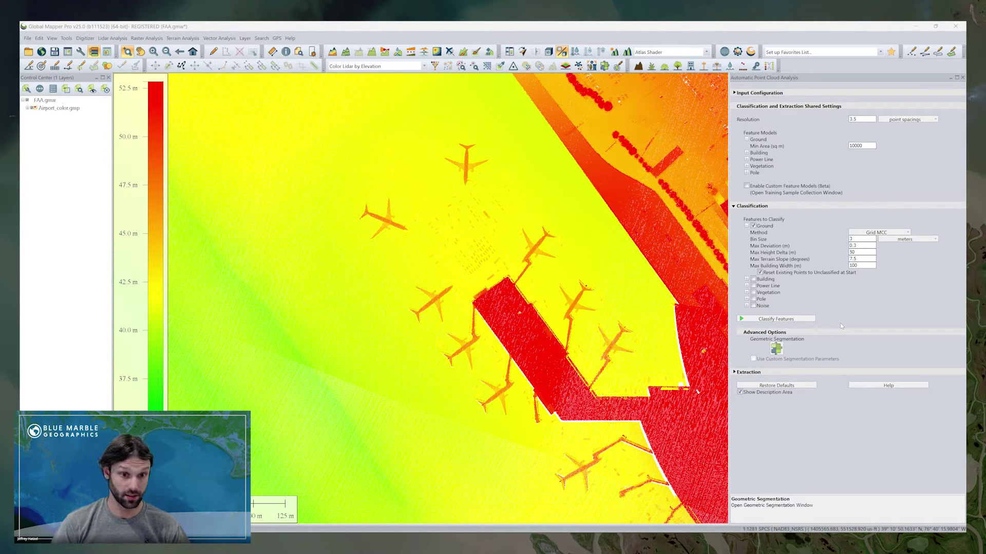
Enable Building classification with the Grid method instead of Max Likelihood.
click(747, 280)
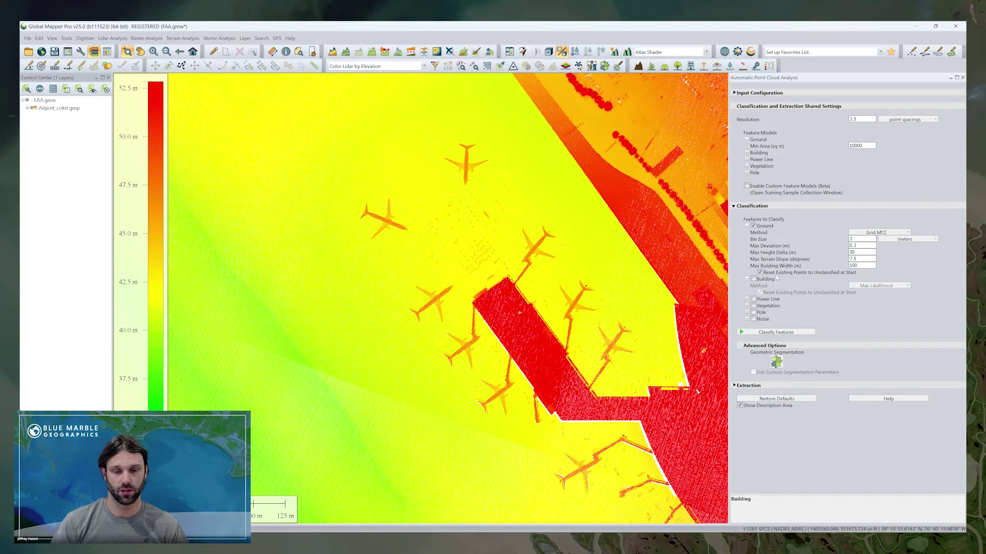
click(753, 279)
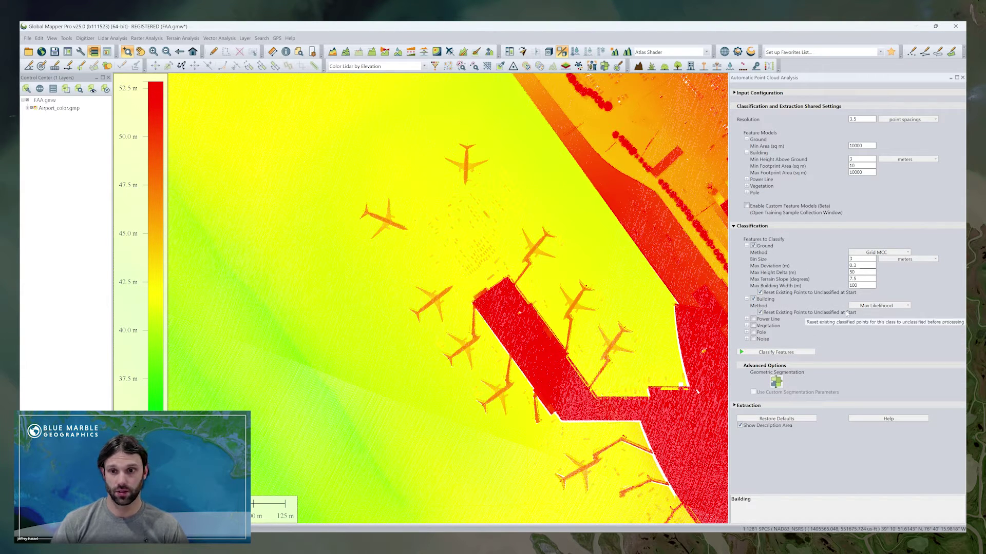
click(878, 305)
click(863, 319)
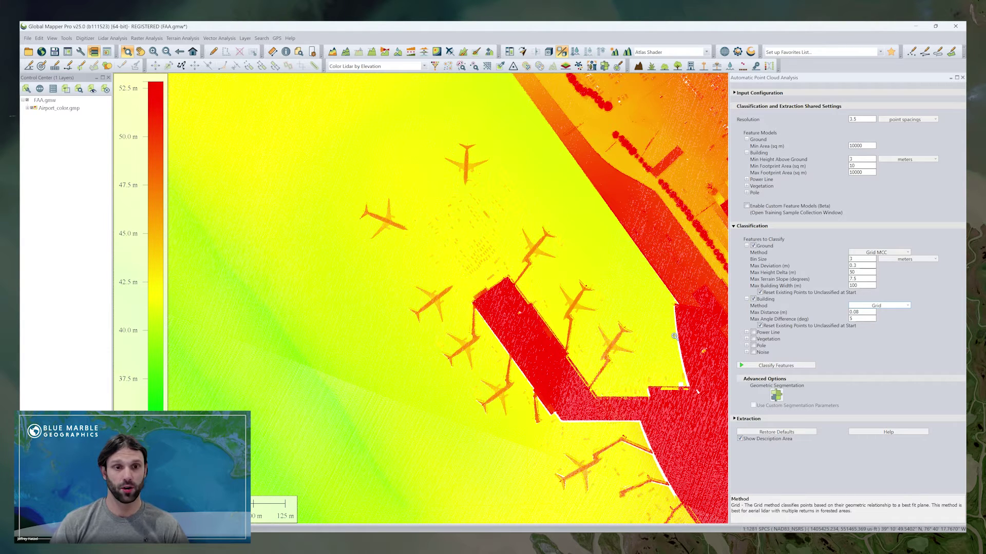
click(734, 419)
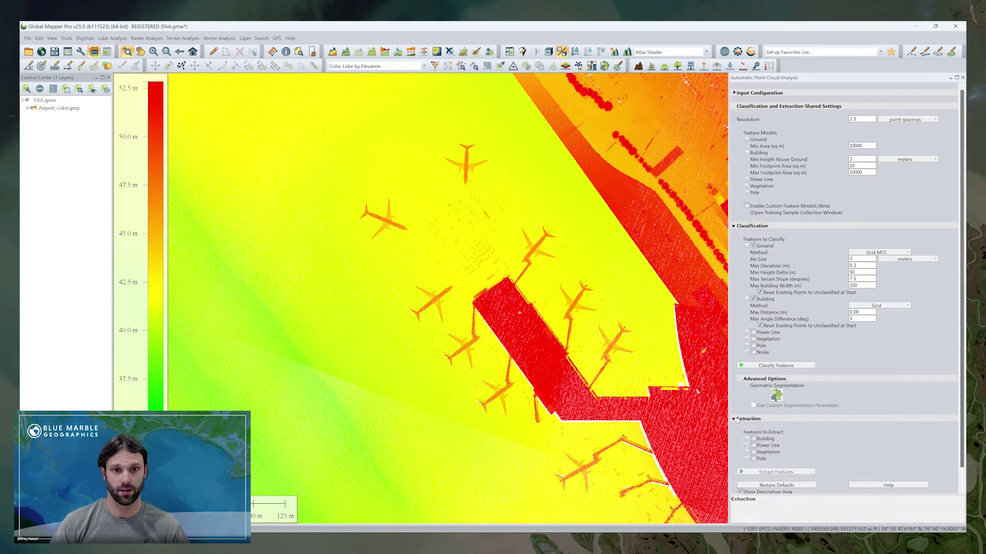
Turn on Building extraction under Extraction.
click(753, 440)
scroll(780, 427, down, 3)
scroll(781, 421, down, 4)
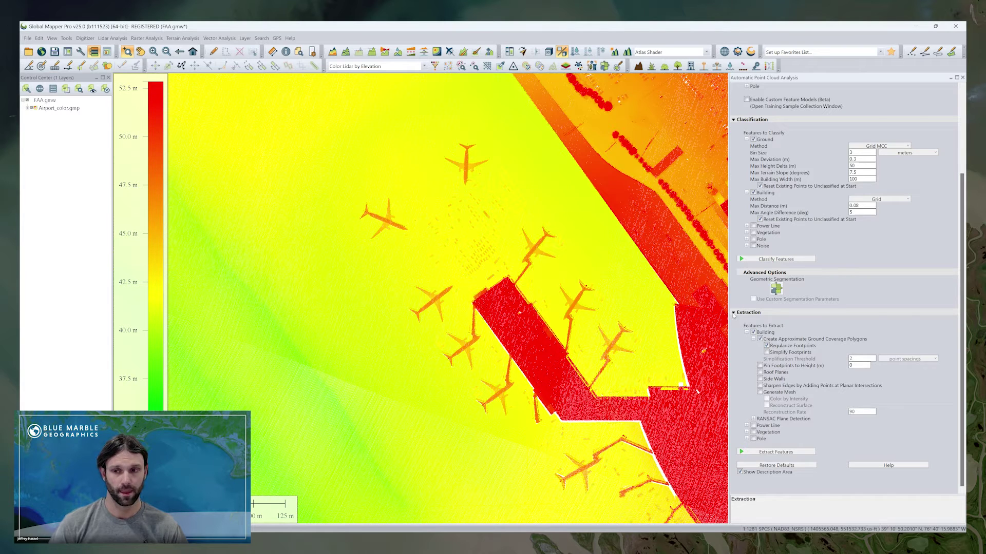
Collapse Extraction and enable Custom Feature Models (Beta).
click(734, 313)
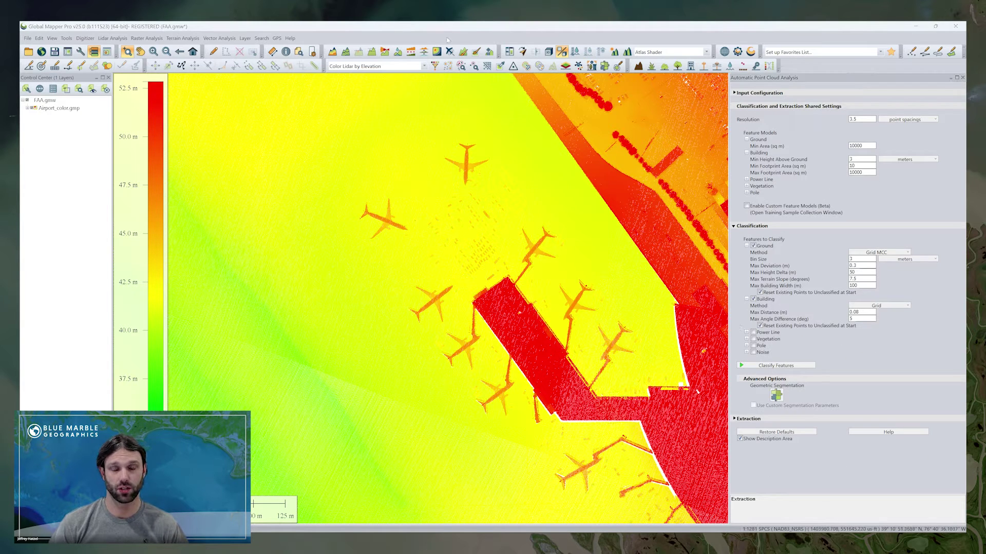
click(787, 206)
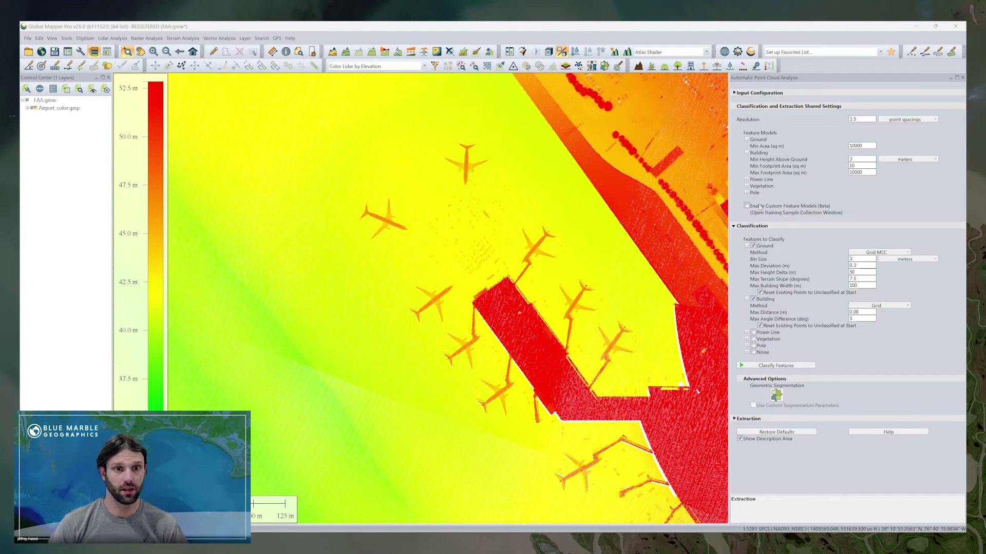
click(749, 206)
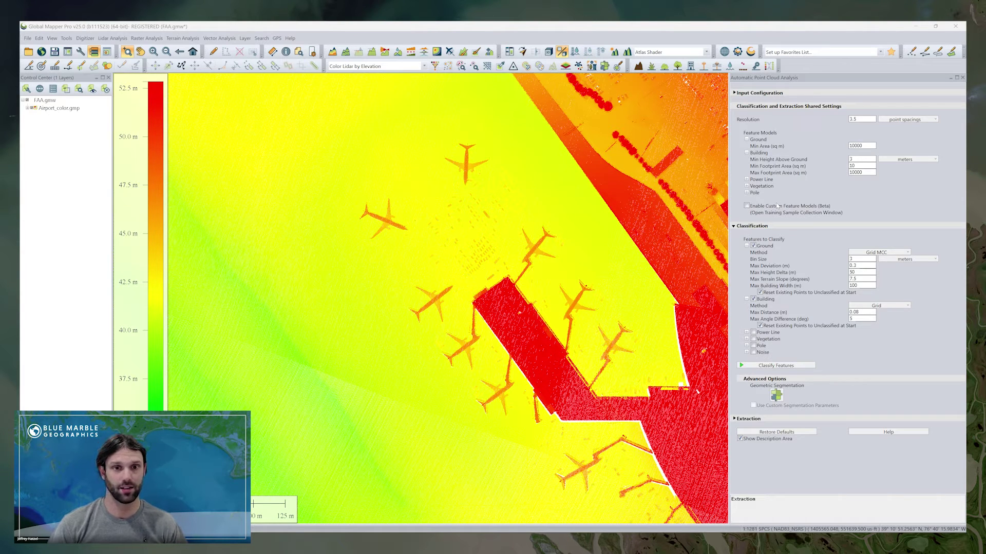
Add a custom feature class named Airplanes in the Training Samples window.
click(747, 206)
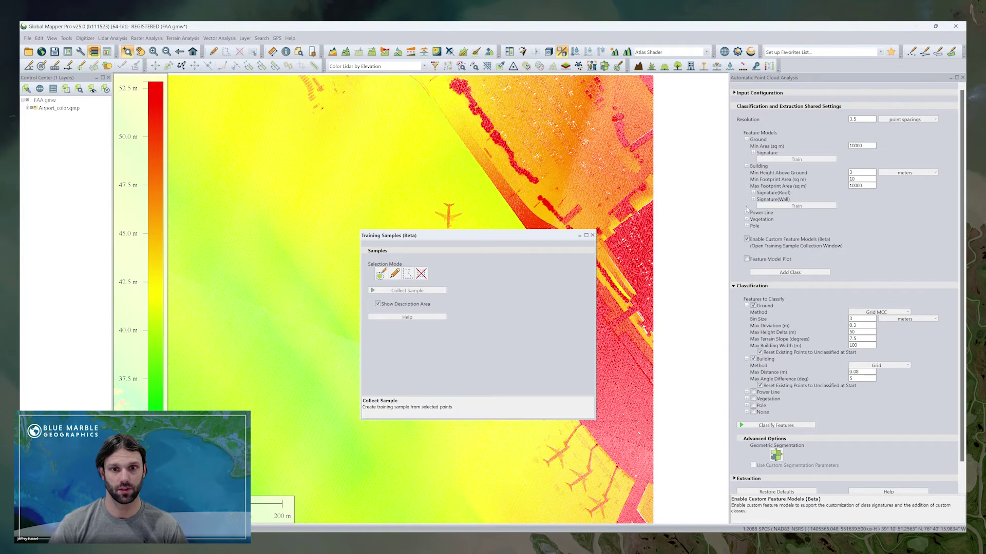
drag(553, 236, 678, 108)
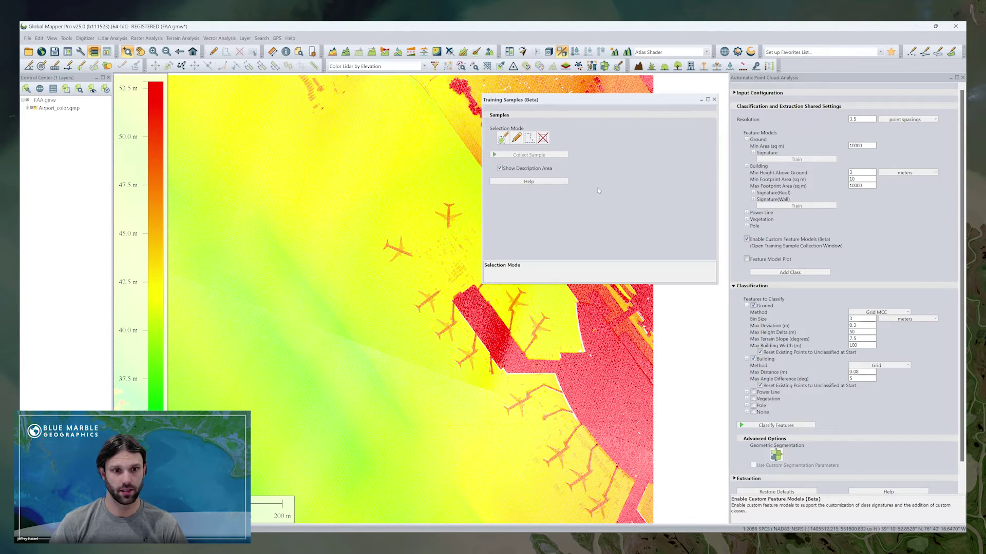
click(789, 273)
double_click(893, 239)
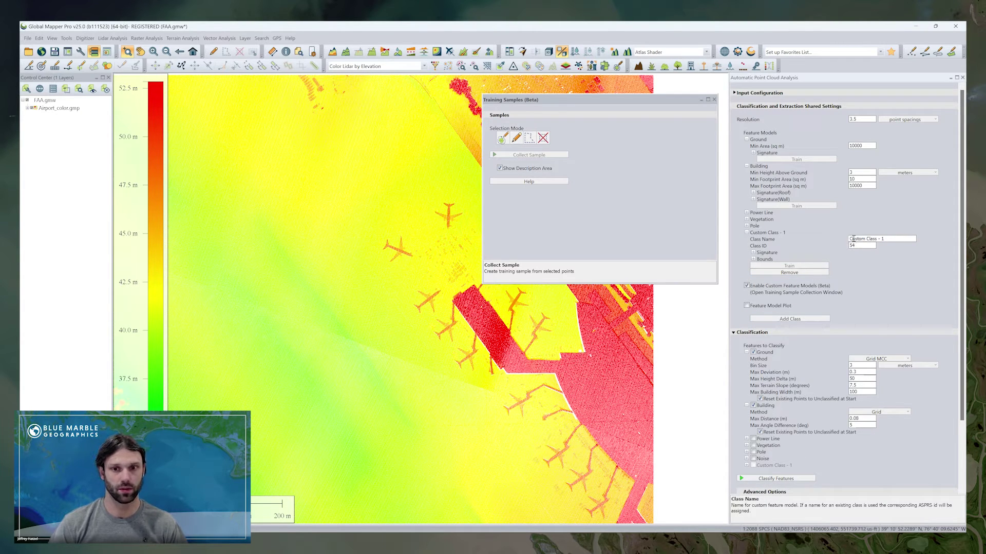
key(Delete)
key(Delete)
key(Delete)
key(Delete)
key(Delete)
key(Delete)
key(Delete)
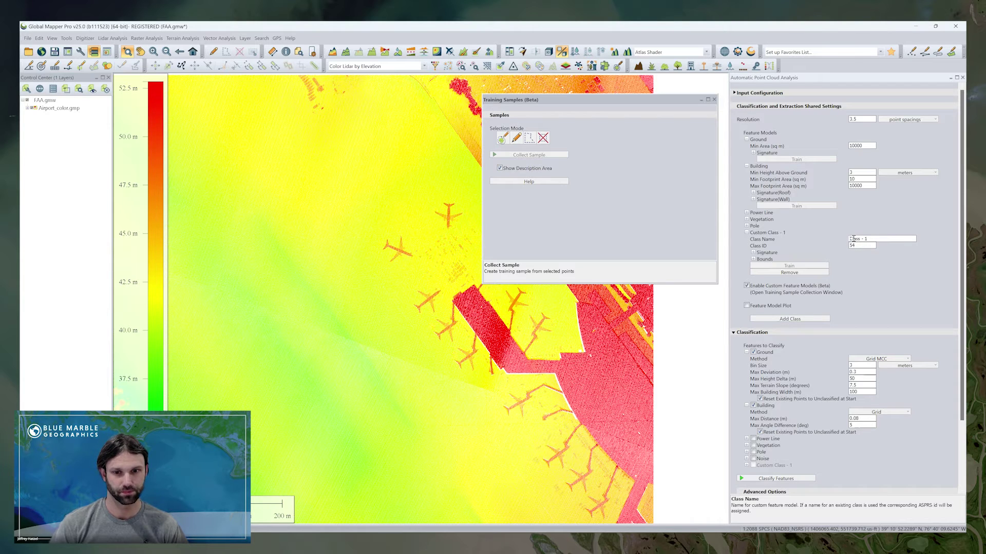
key(Delete)
key(Delete)
key(Delete)
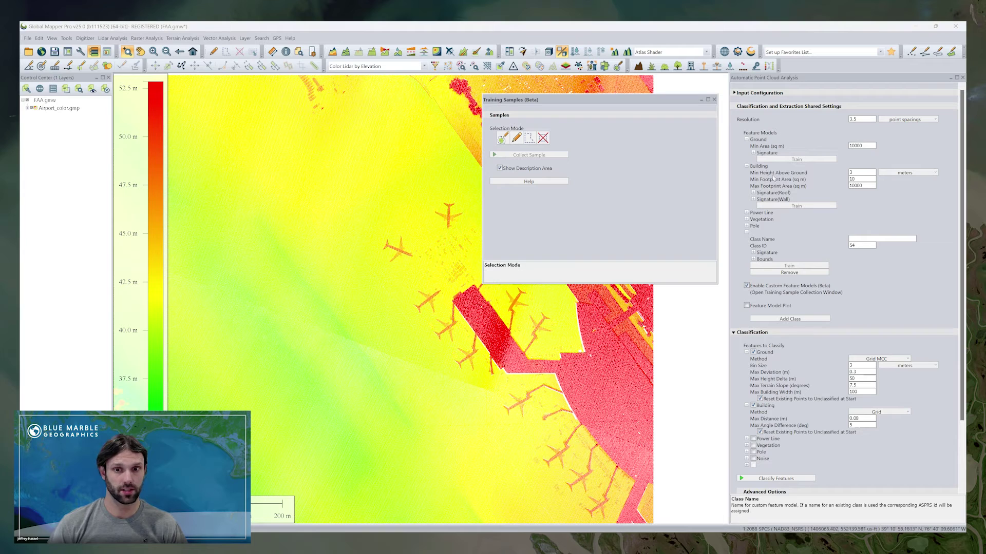
click(861, 239)
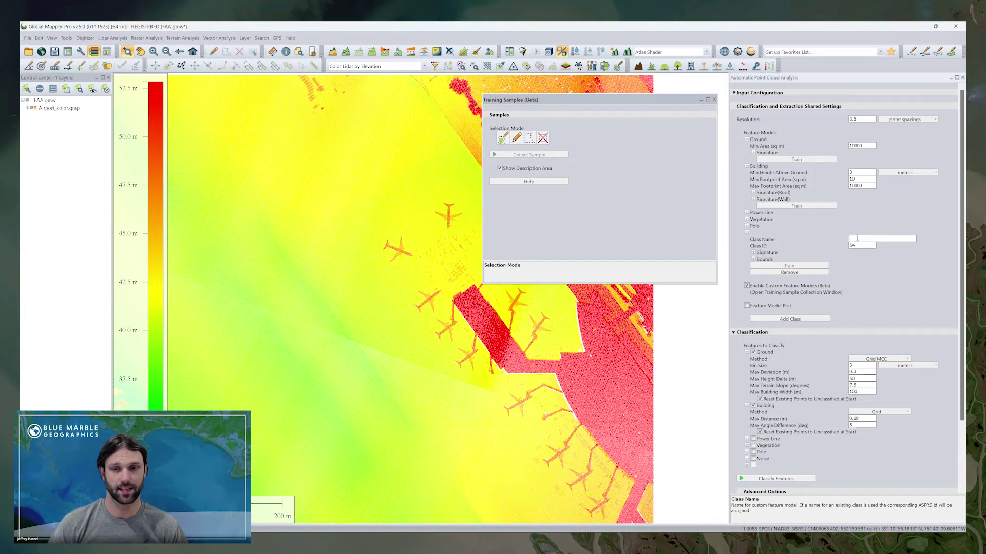
text(Airplanes)
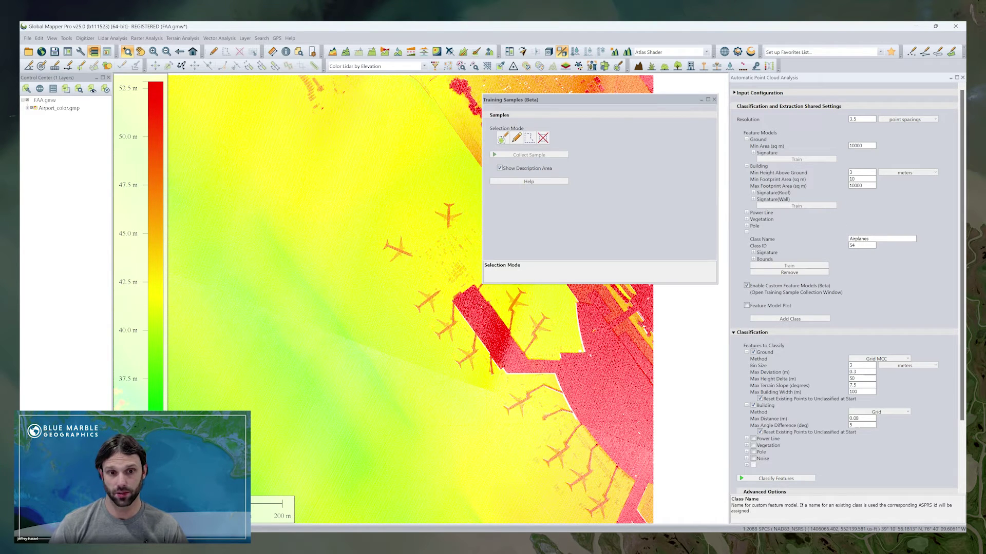
click(889, 283)
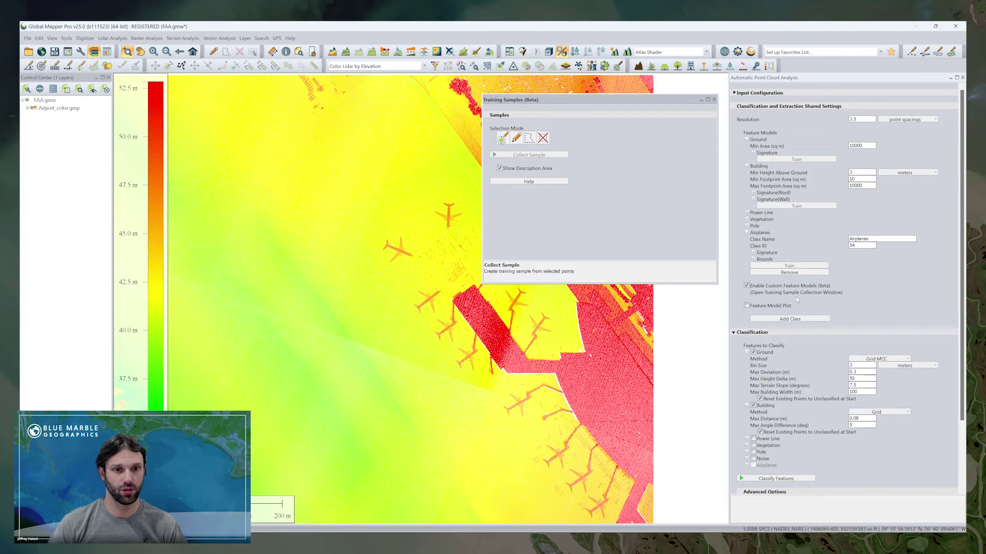
Colour the lidar points by segment.
click(423, 66)
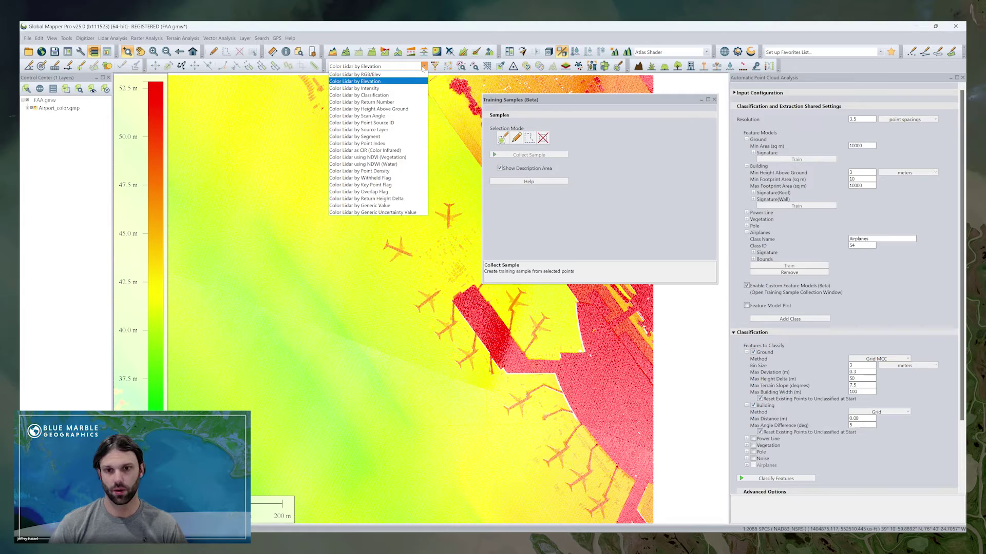
click(385, 136)
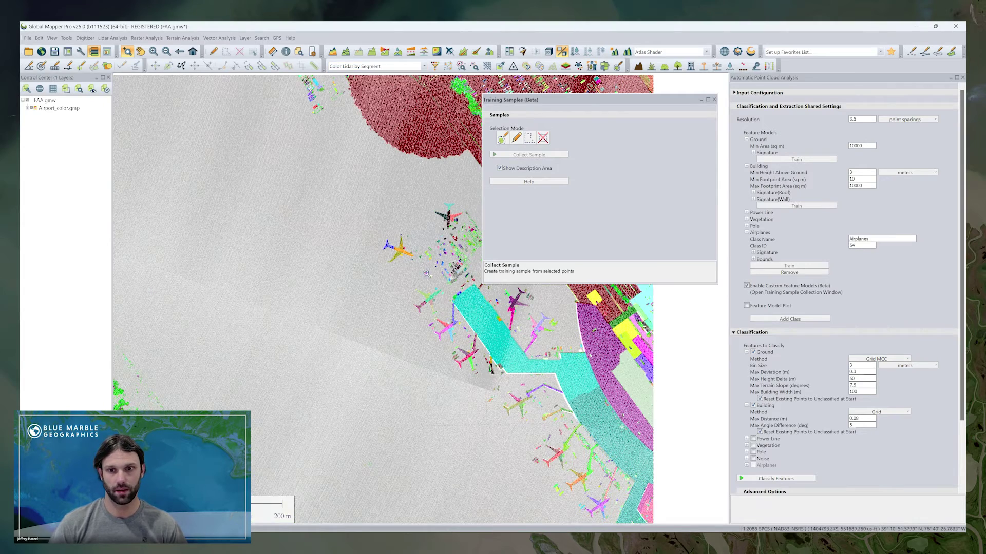
scroll(437, 249, up, 1)
scroll(362, 224, up, 2)
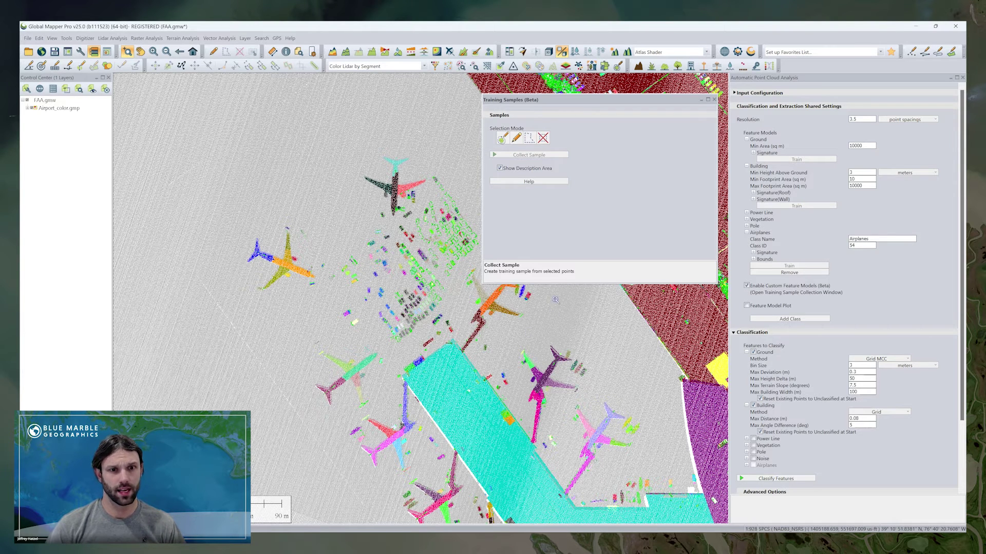
scroll(771, 378, down, 2)
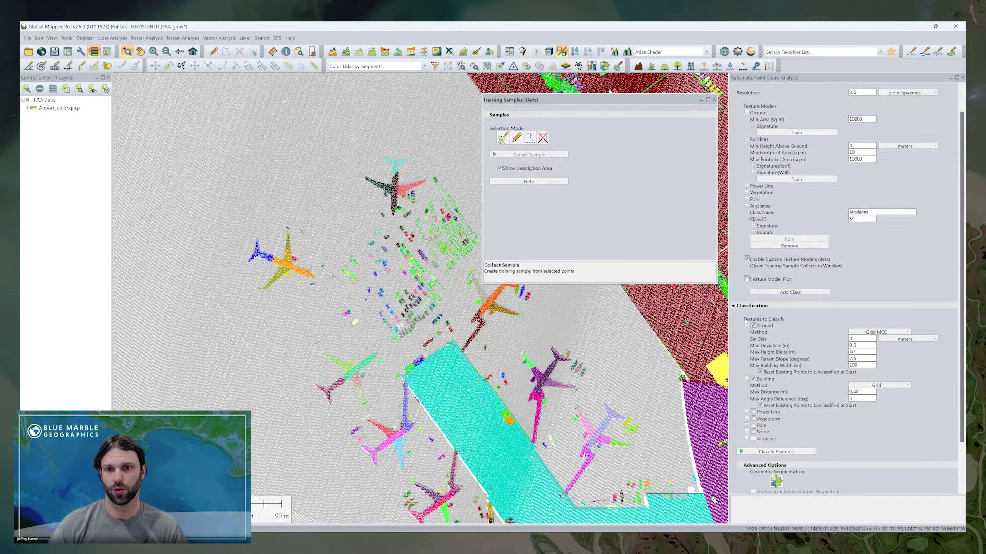
Collapse the Ground and Building settings and open the Geometric Segmentation window.
click(746, 326)
click(747, 333)
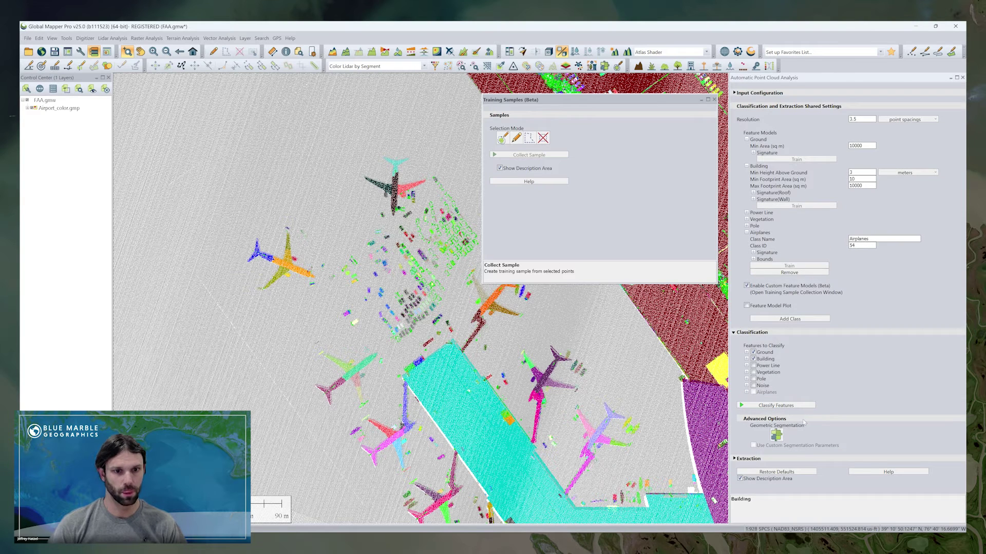
click(776, 435)
drag(561, 49, 582, 109)
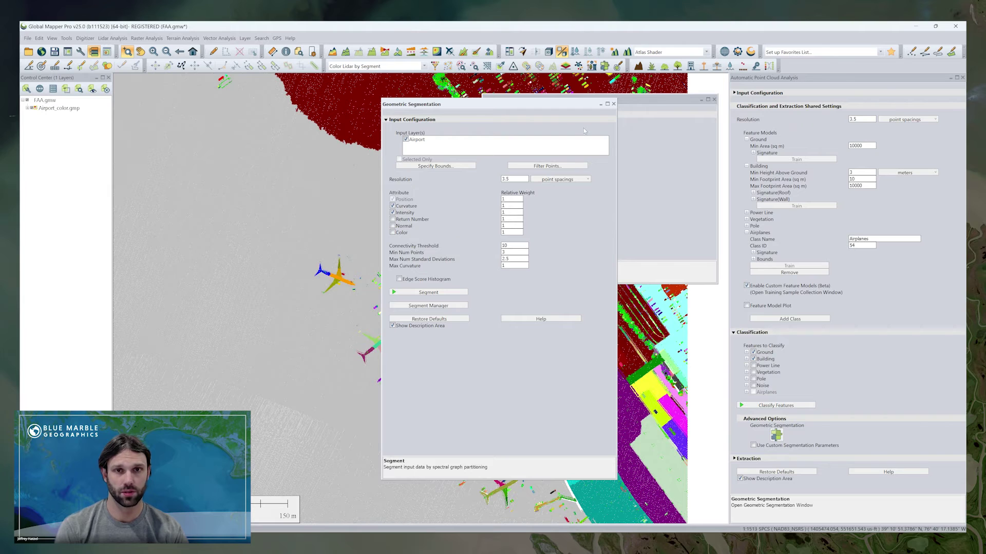
Close the Geometric Segmentation window to reveal the Training Samples window.
click(613, 104)
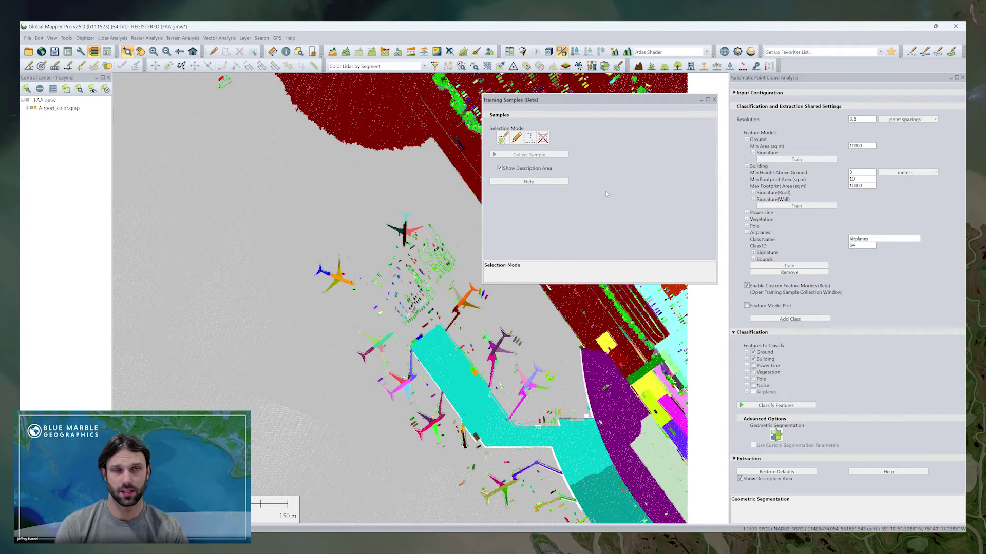
Collect the left airplane's segments as Sample 1, assigned to the Airplanes class.
click(503, 139)
scroll(336, 280, up, 3)
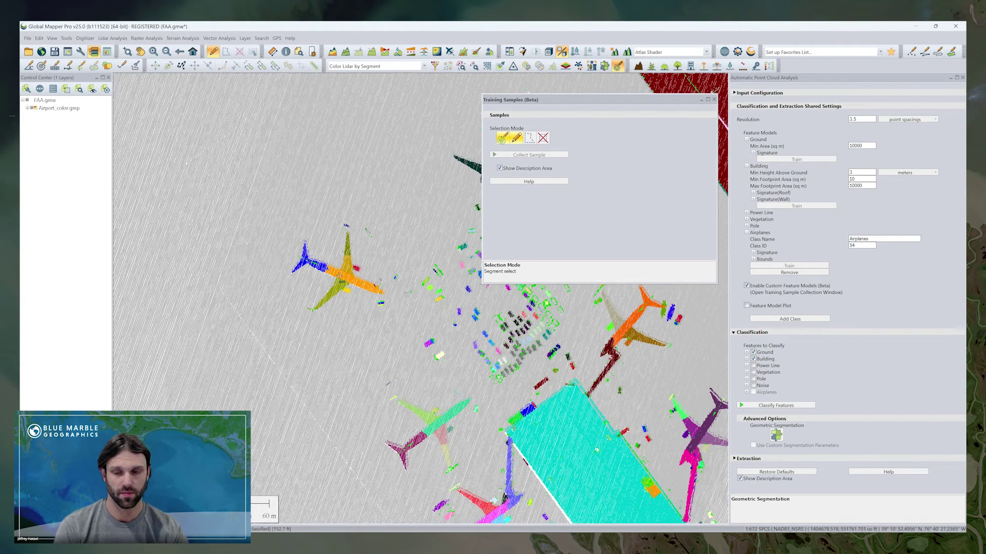
click(340, 276)
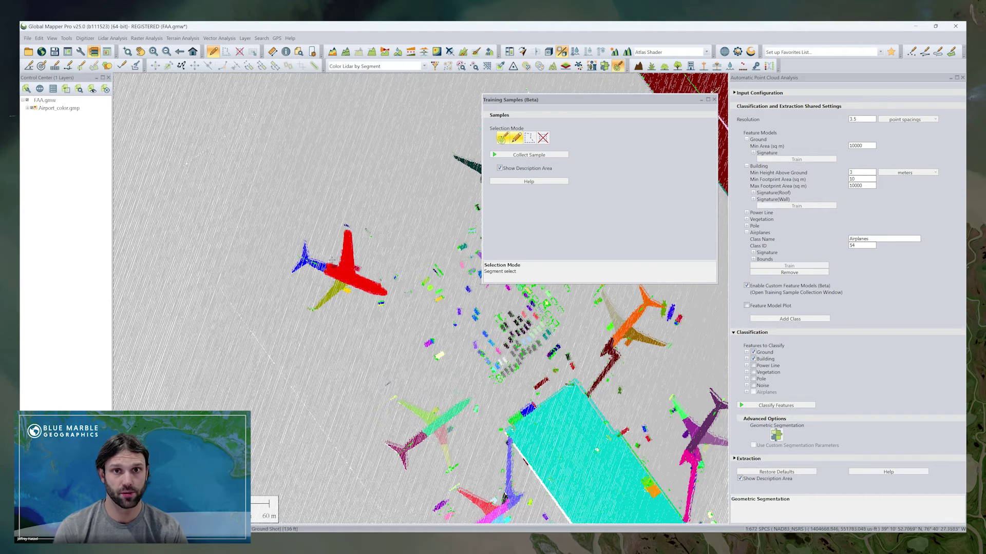
click(328, 291)
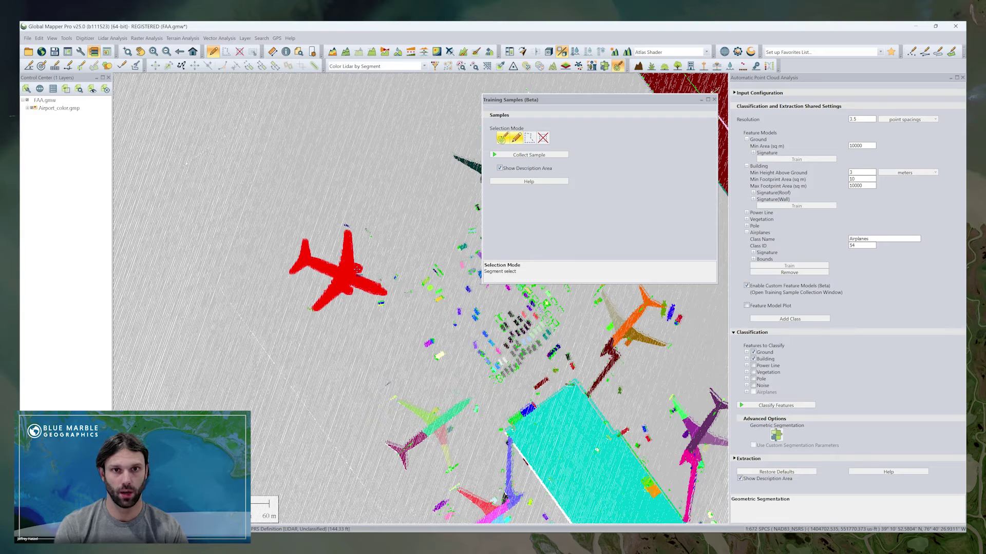
click(528, 155)
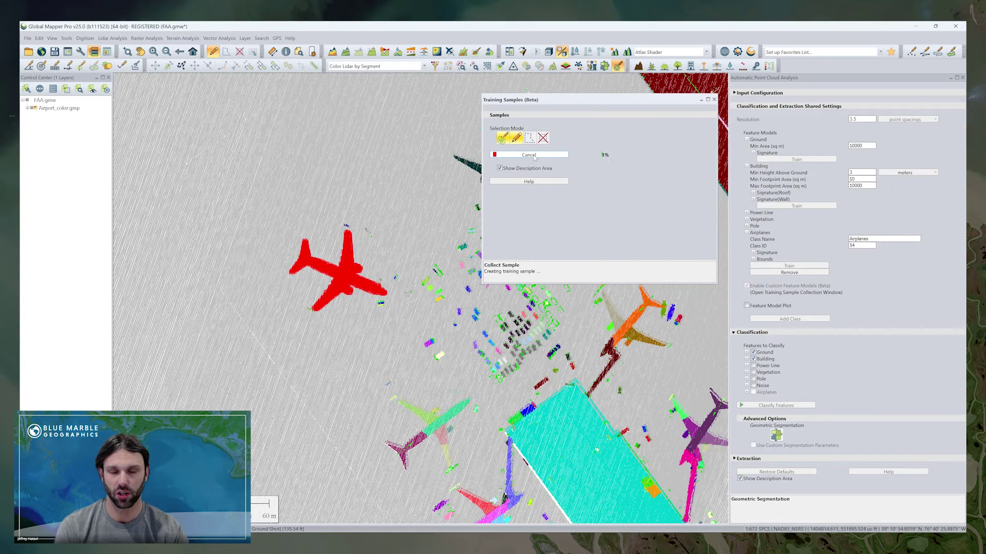
click(635, 128)
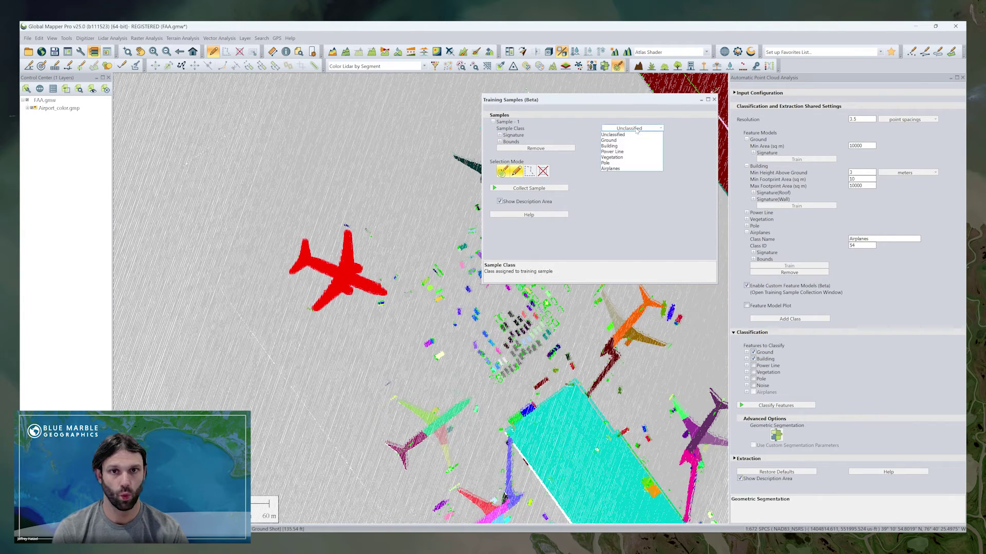
click(631, 169)
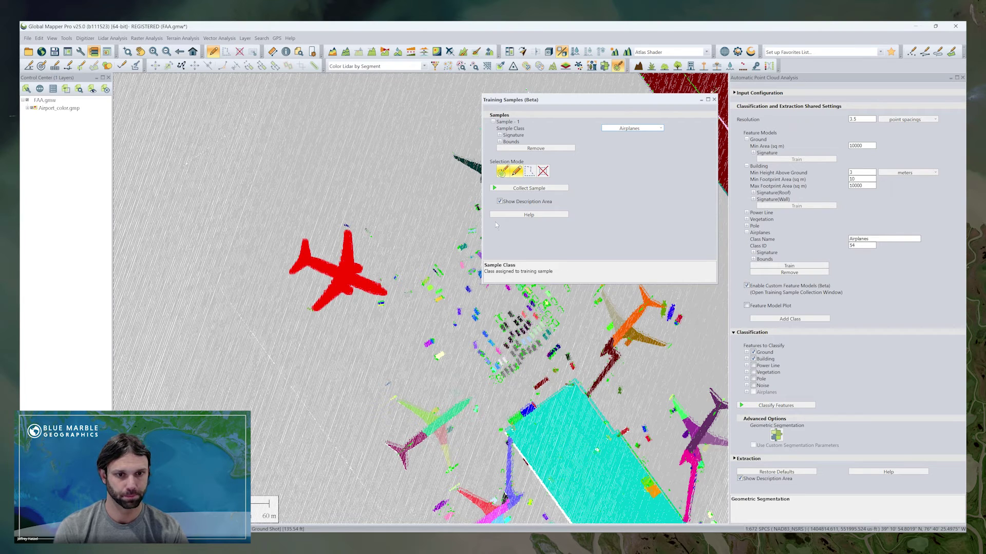
Collect the bottom airplane as Sample 2 in Airplanes, then train the Airplanes model.
click(432, 422)
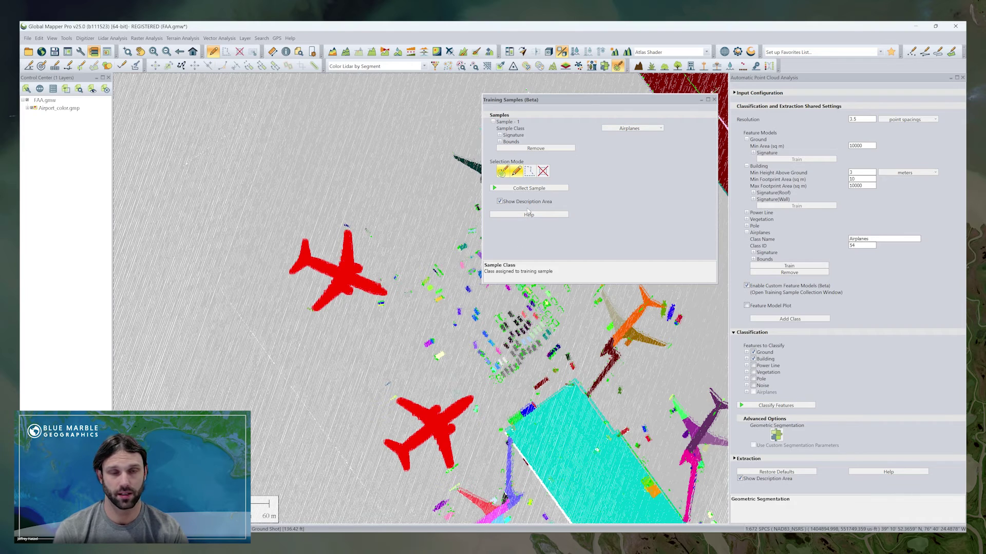
click(531, 187)
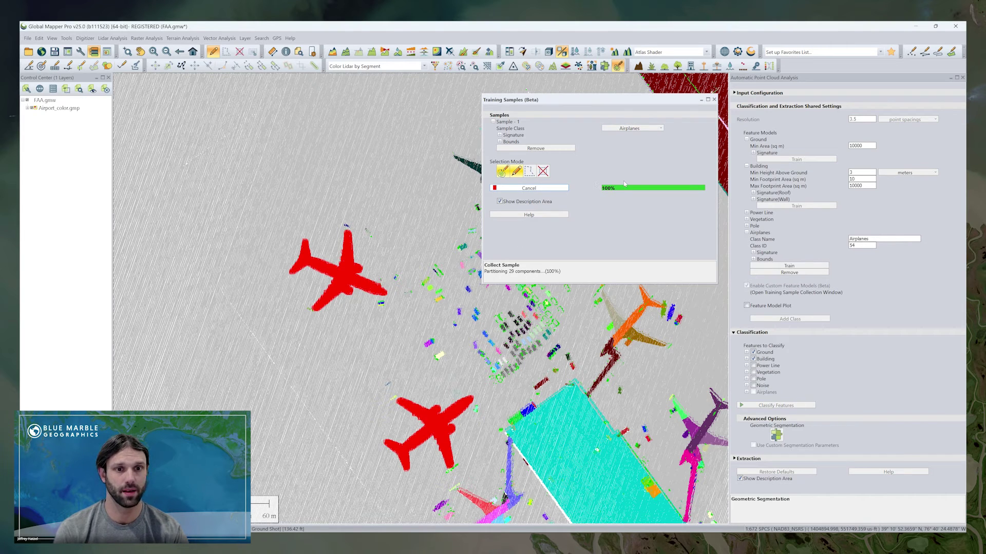
click(628, 161)
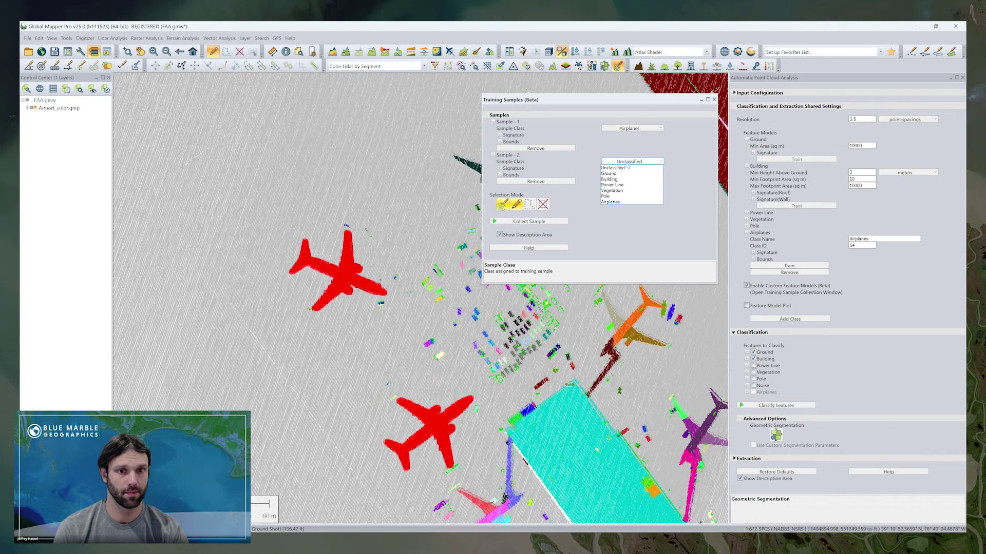
click(614, 202)
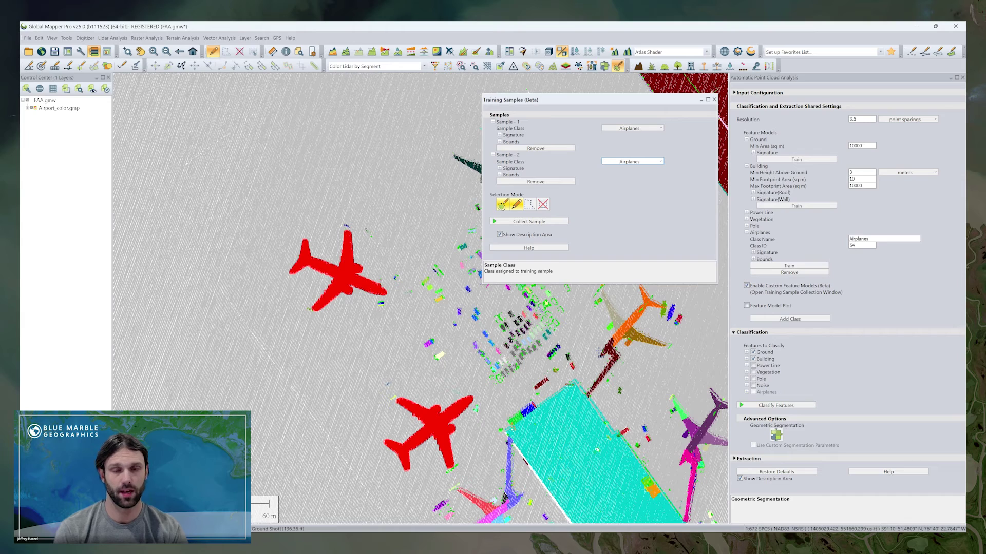
click(781, 266)
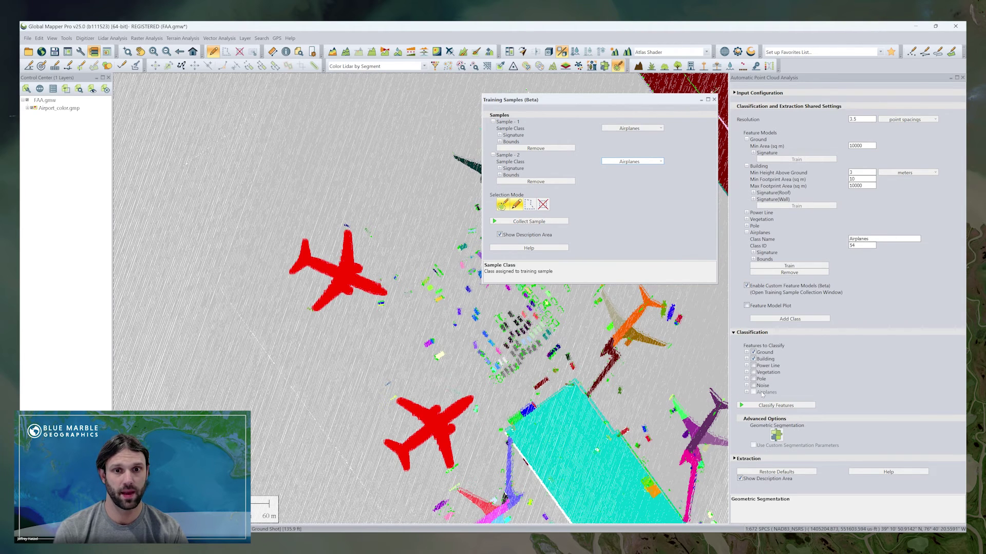
Train the Airplanes model, then review its signature values and area bounds (93.24–109.62 sq m).
click(773, 266)
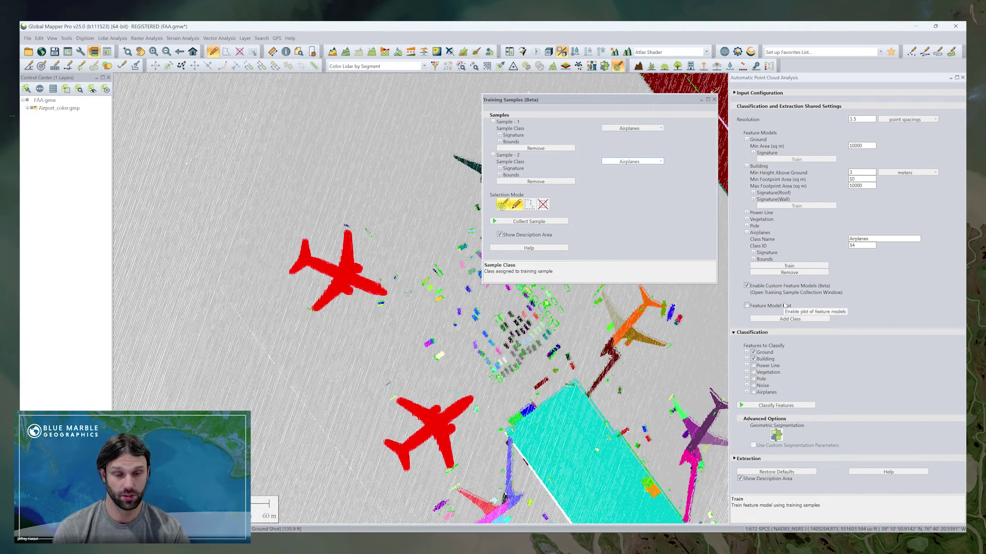
click(753, 252)
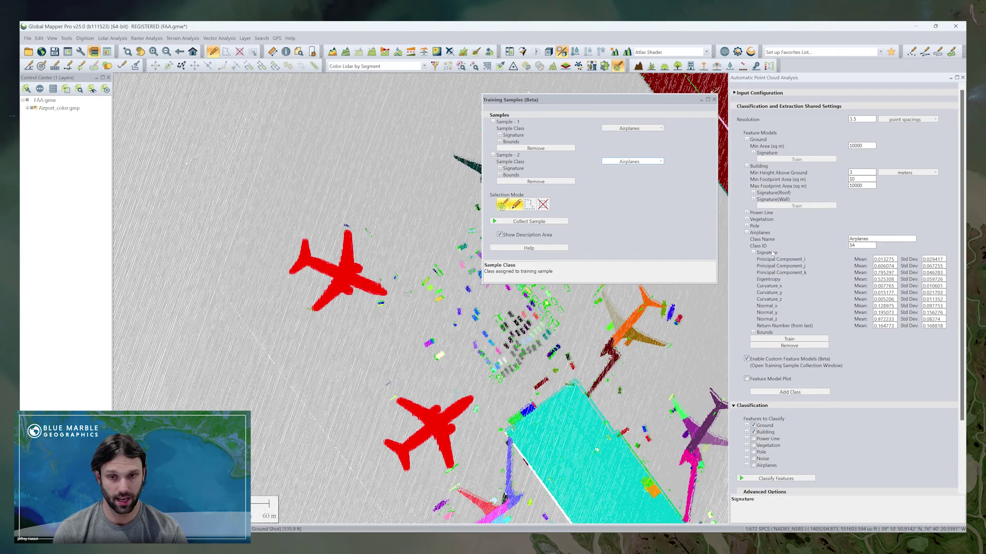
click(754, 253)
click(753, 259)
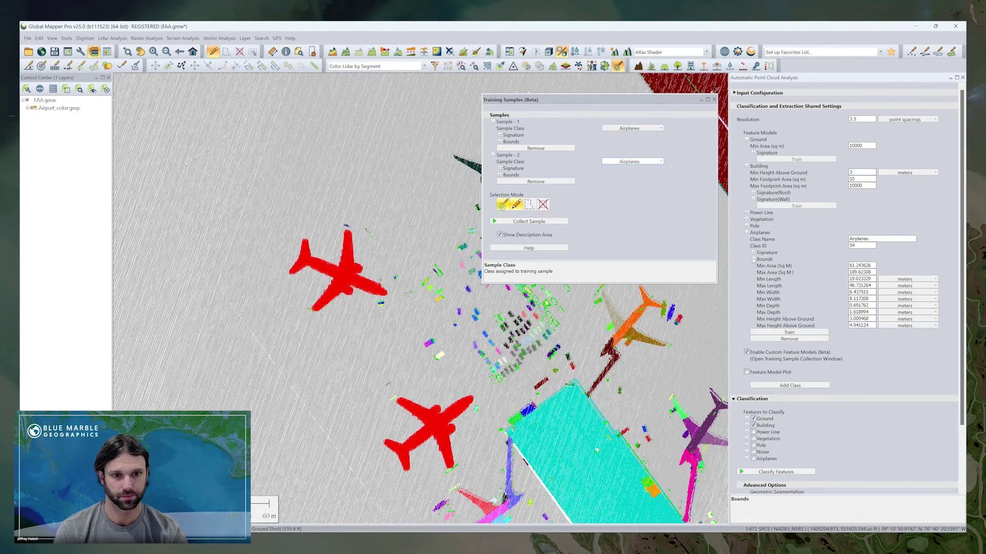
click(753, 260)
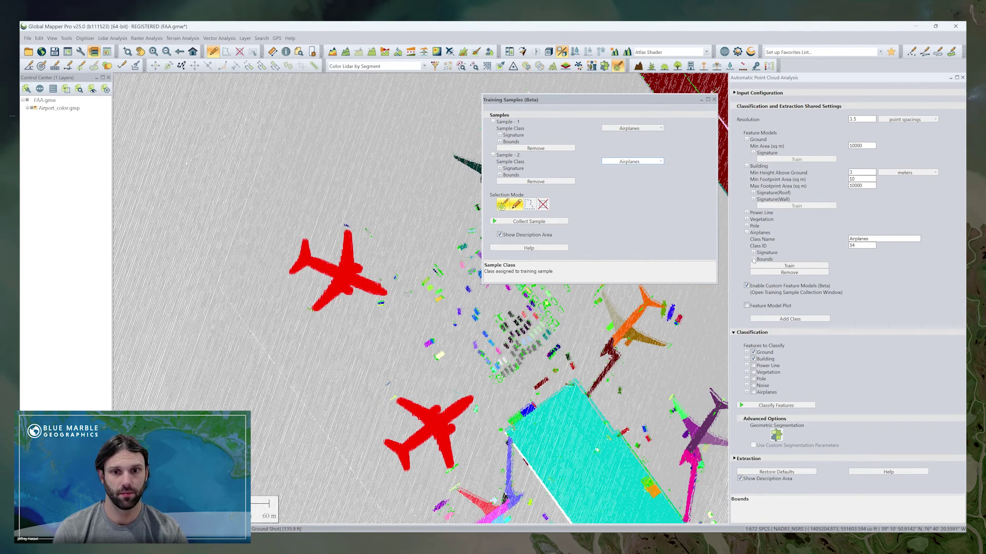
Check Airplanes under Features to Classify and close the Training Samples window.
click(753, 392)
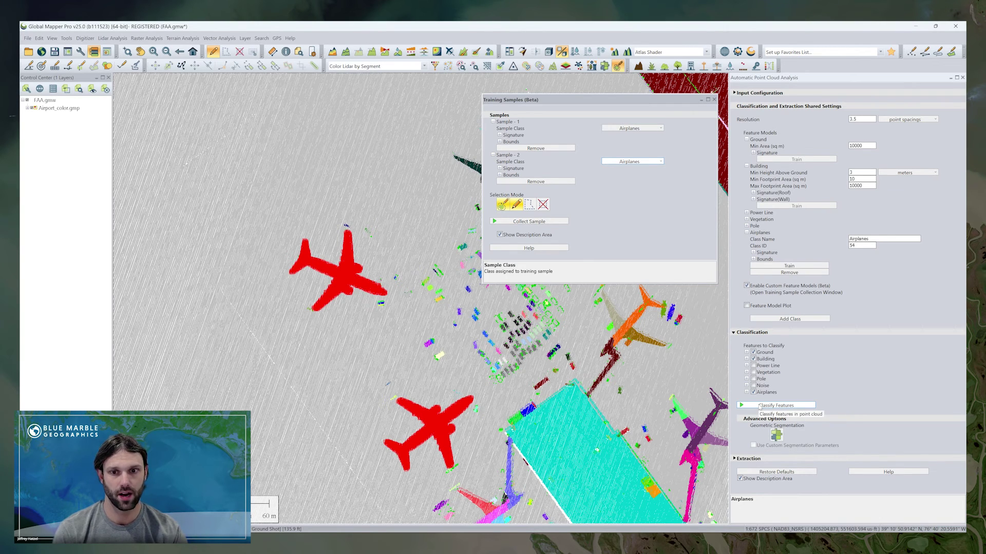
click(714, 99)
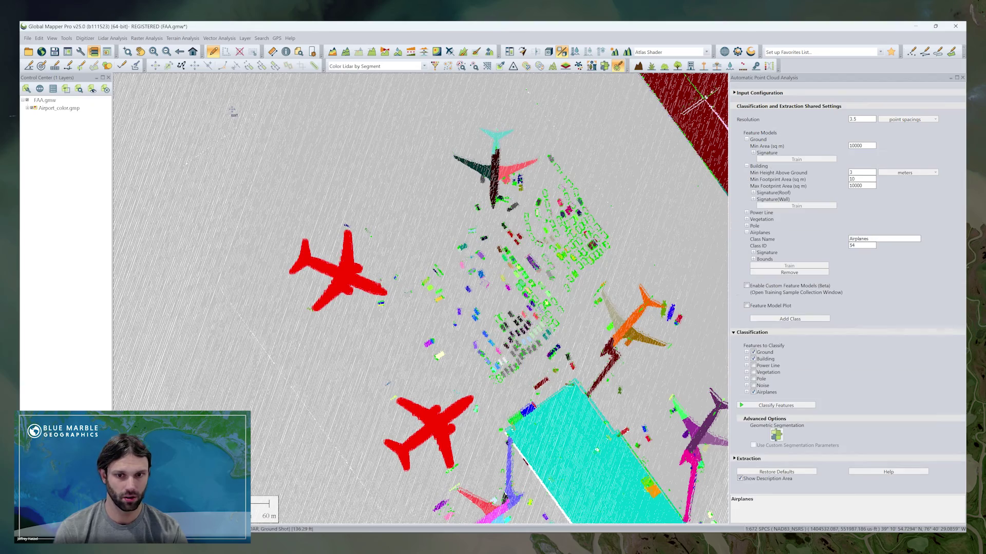
Colour the lidar points by classification and zoom in on the airport airplanes.
click(425, 67)
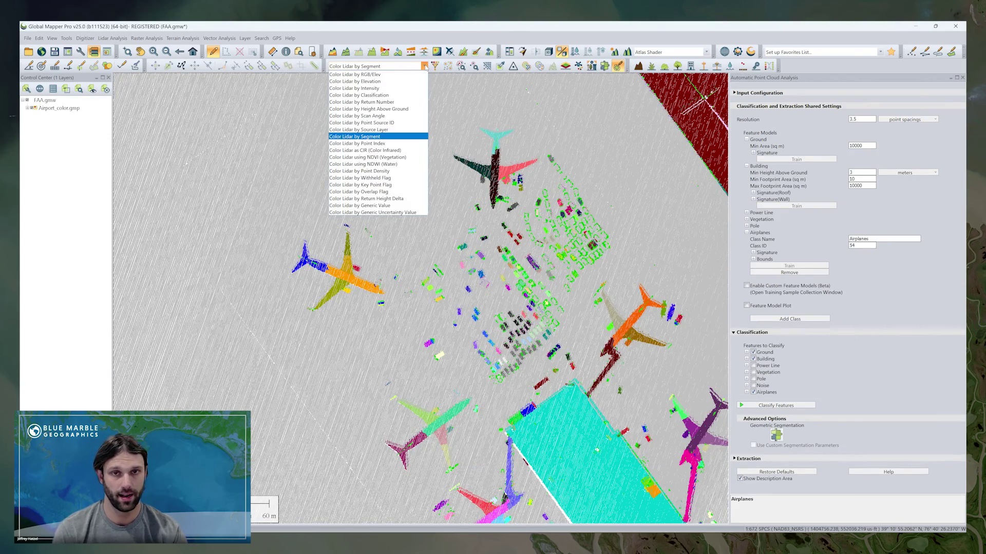
click(382, 96)
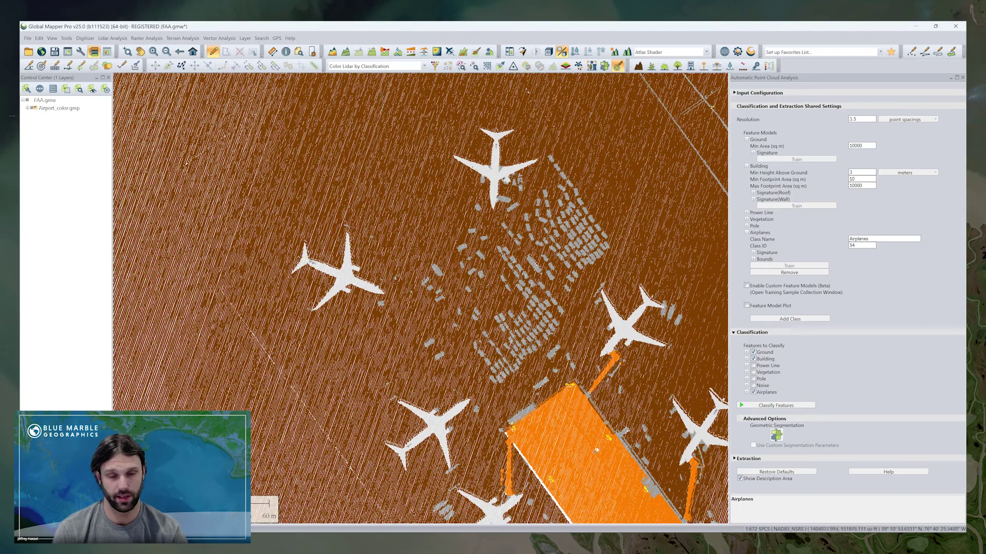
scroll(523, 131, up, 1)
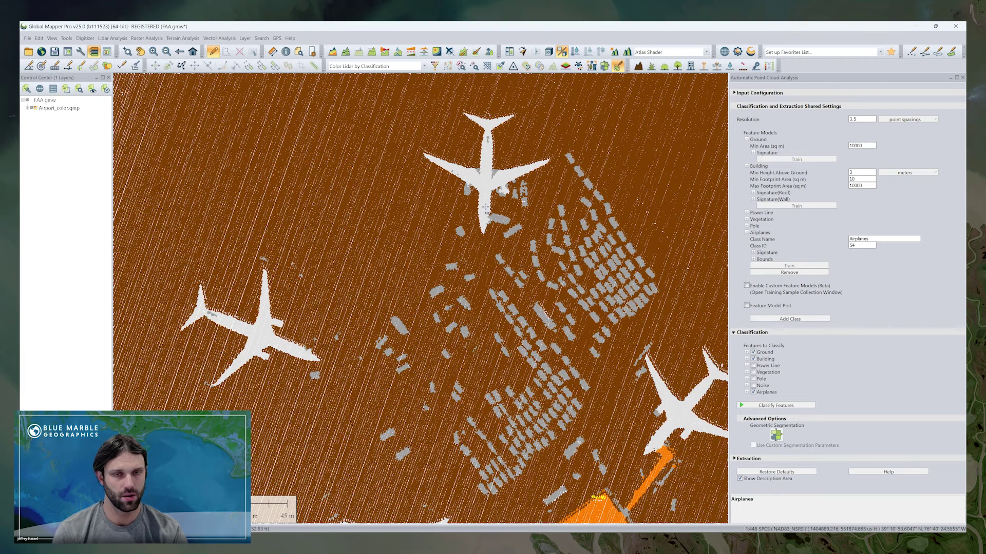